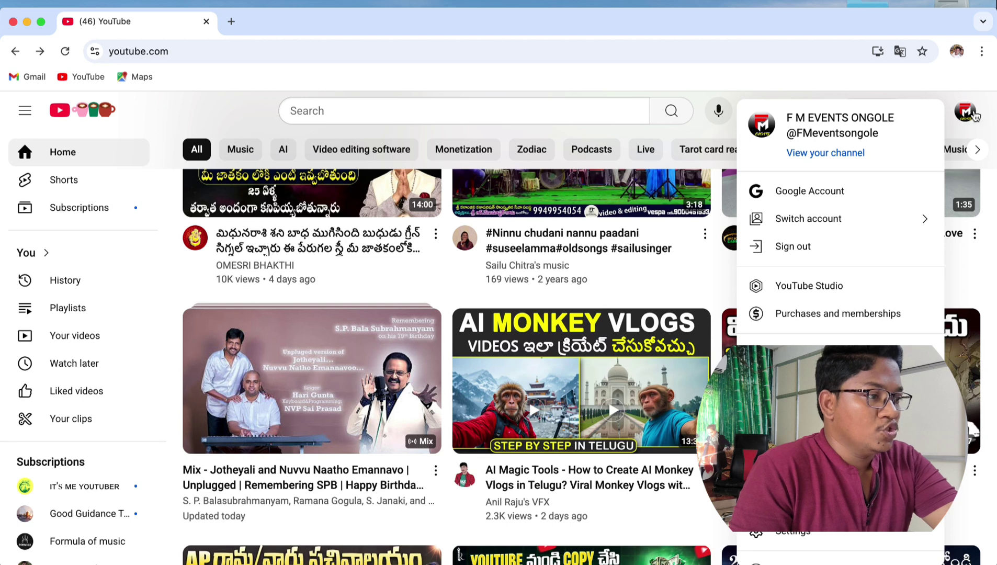
Search Google for adsense in a new tab and open the Google AdSense sign-in result
{"action": "left_click", "coordinate": [985, 116]}
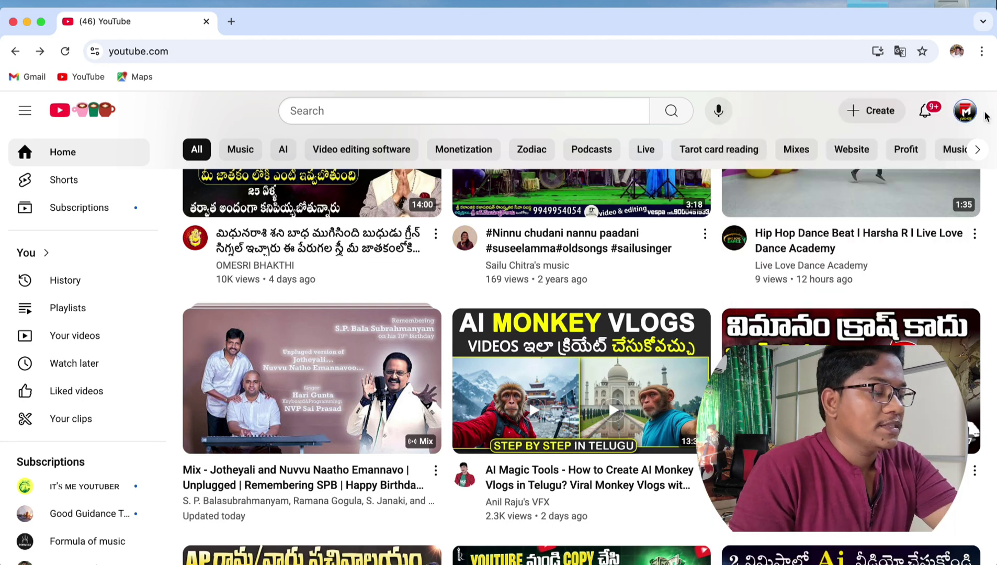
{"action": "left_click", "coordinate": [231, 22]}
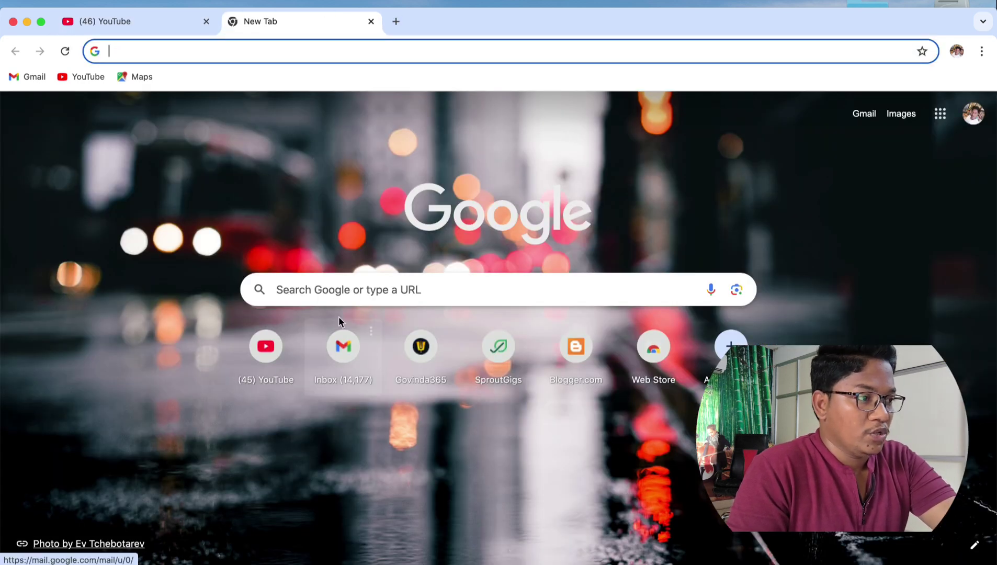
{"action": "left_click", "coordinate": [323, 296]}
{"action": "left_click", "coordinate": [300, 320]}
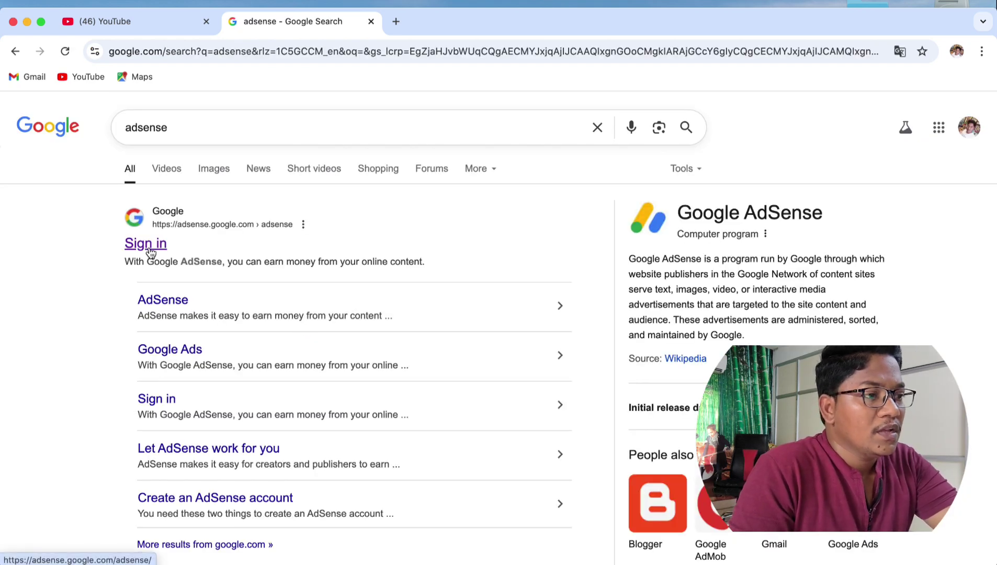
{"action": "left_click", "coordinate": [149, 243]}
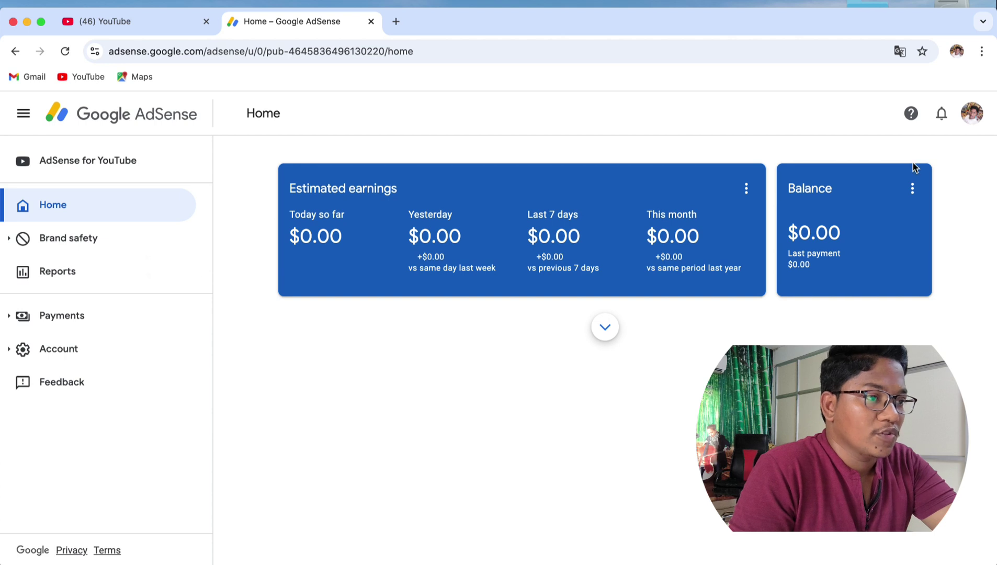
Switch AdSense to the last Google account in the account list
{"action": "left_click", "coordinate": [972, 115]}
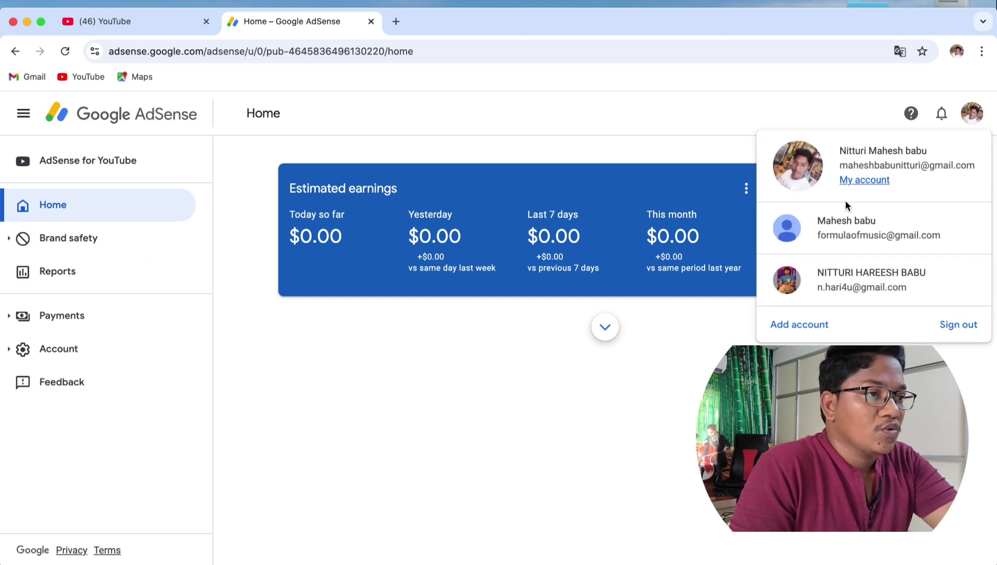
{"action": "left_click", "coordinate": [851, 281]}
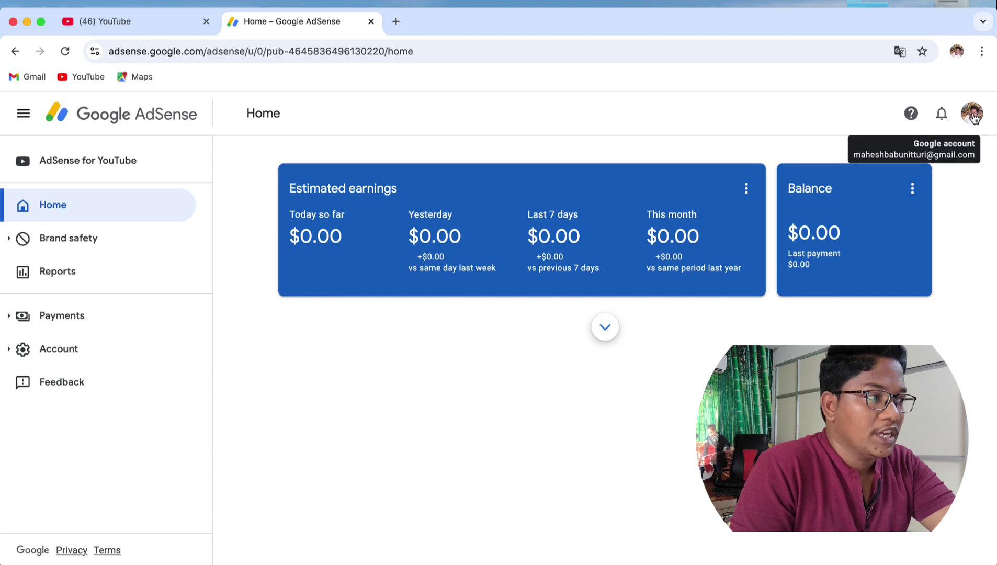
{"action": "left_click", "coordinate": [973, 114]}
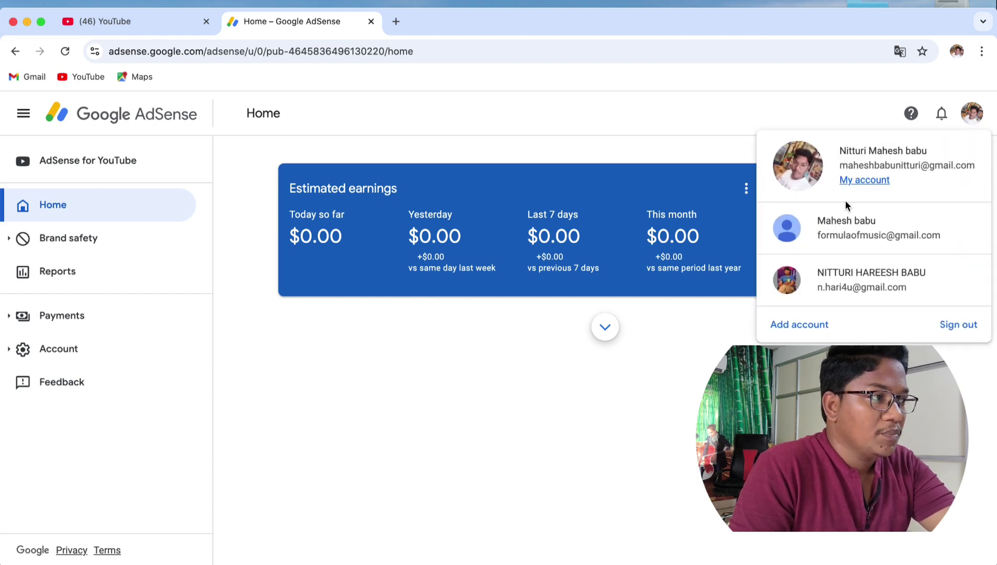
{"action": "left_click", "coordinate": [850, 279]}
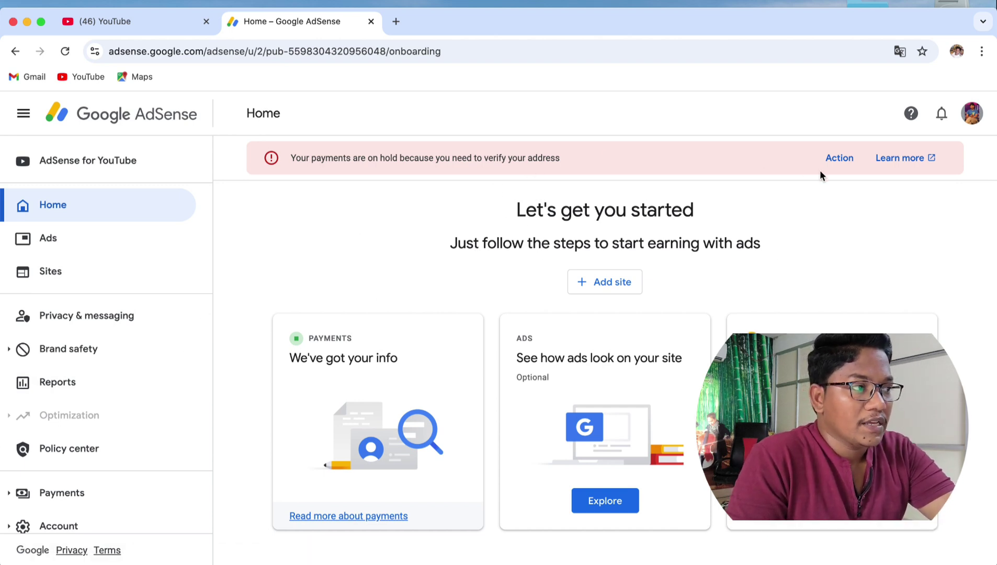
Open the verification check from the payments-on-hold alert and review the Address Verification details, including the PIN's sent date
{"action": "left_click", "coordinate": [838, 161]}
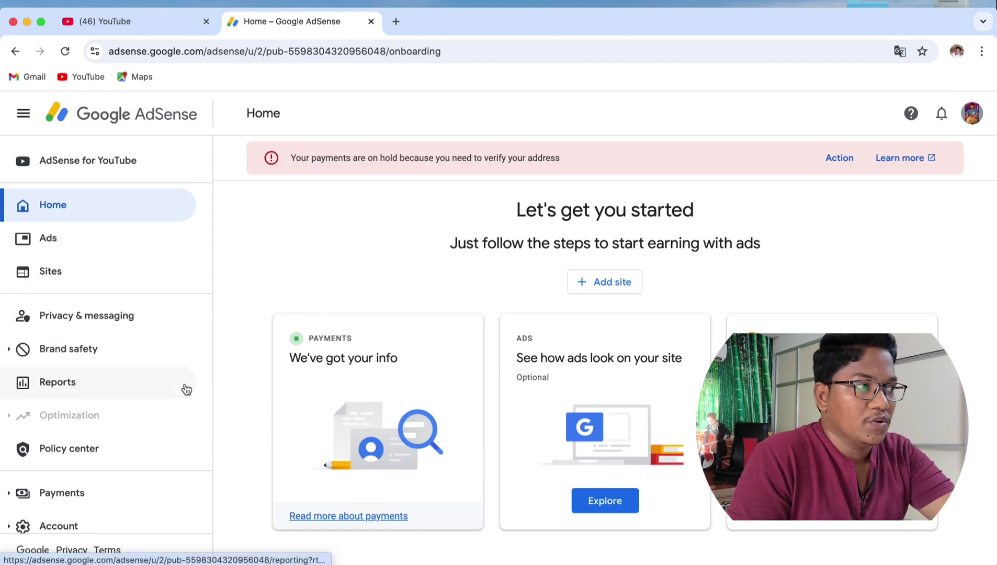
{"action": "left_click", "coordinate": [839, 160]}
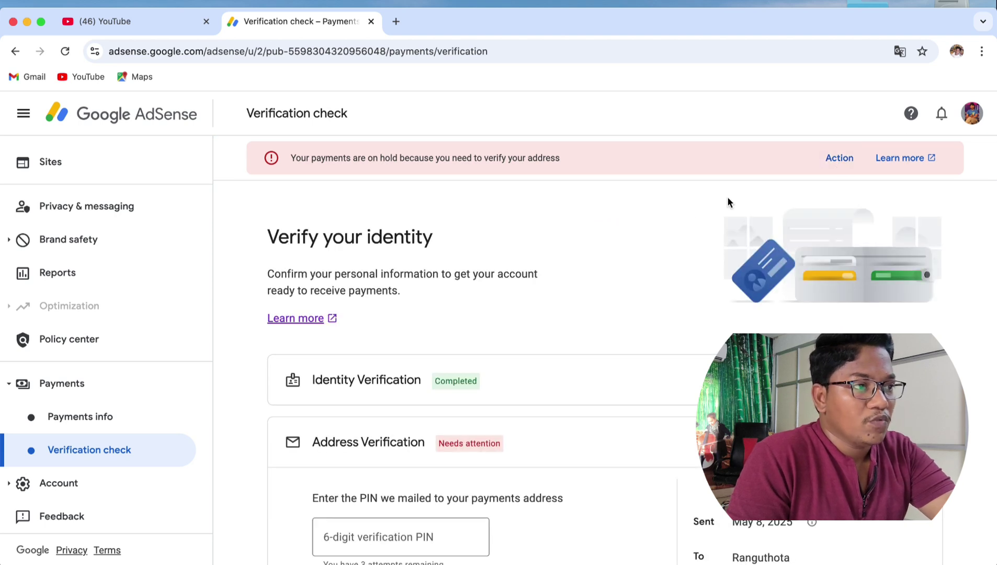
{"action": "scroll", "coordinate": [638, 274], "scroll_direction": "down", "scroll_amount": 2}
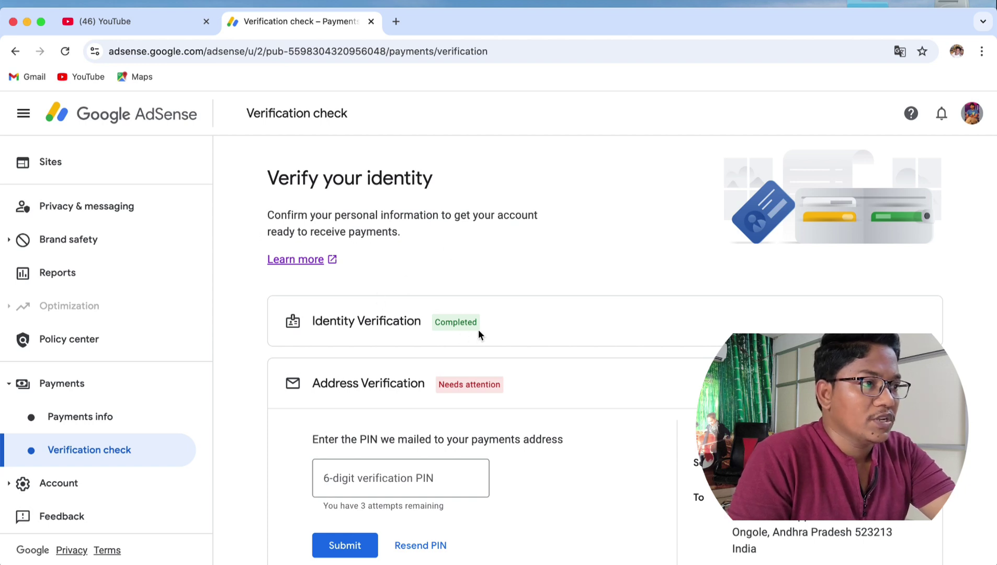
{"action": "scroll", "coordinate": [559, 396], "scroll_direction": "down", "scroll_amount": 2}
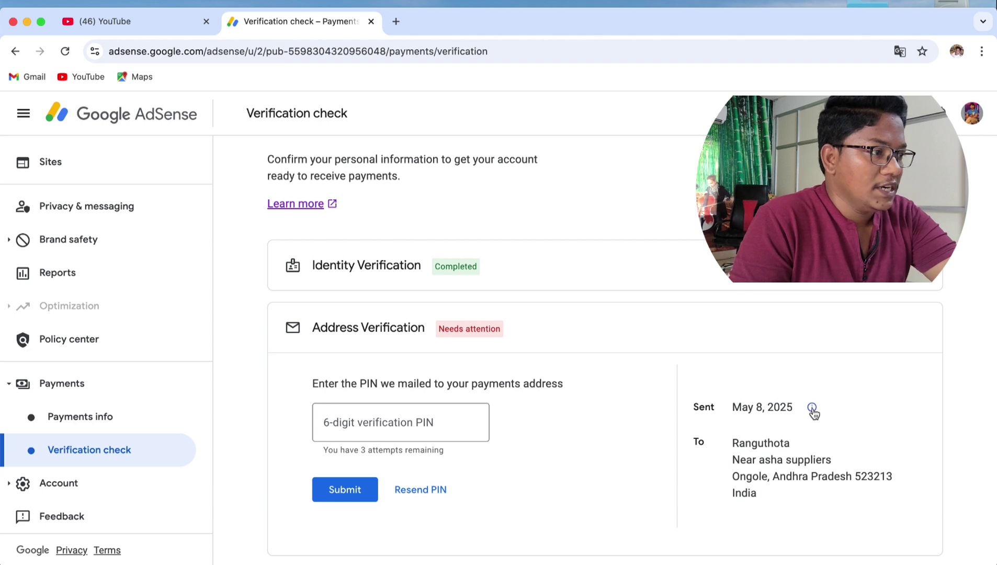
{"action": "mouse_move", "coordinate": [812, 409]}
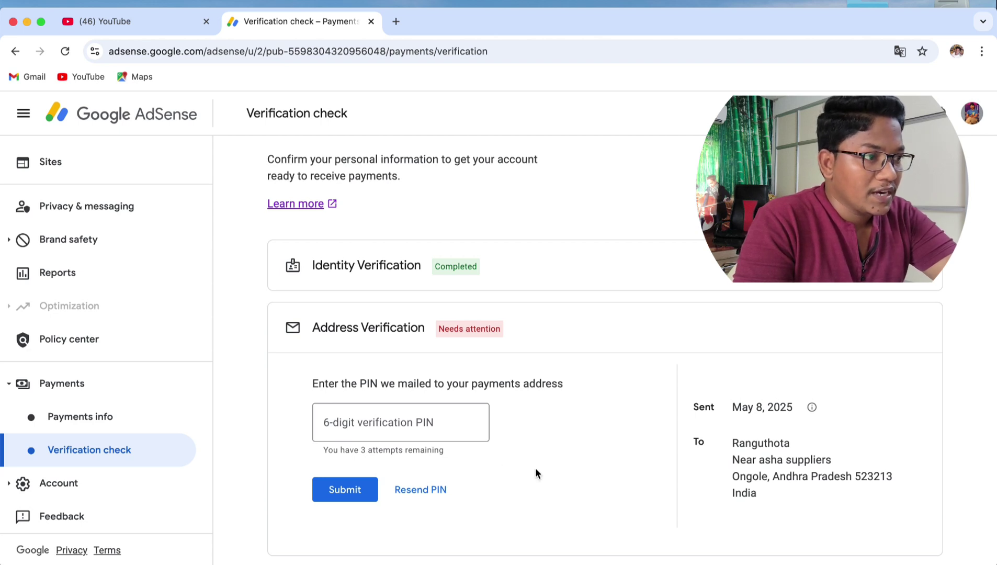
Open the Resend PIN request, choose to update the payments address, and go to the address in the payments profile
{"action": "left_click", "coordinate": [421, 490]}
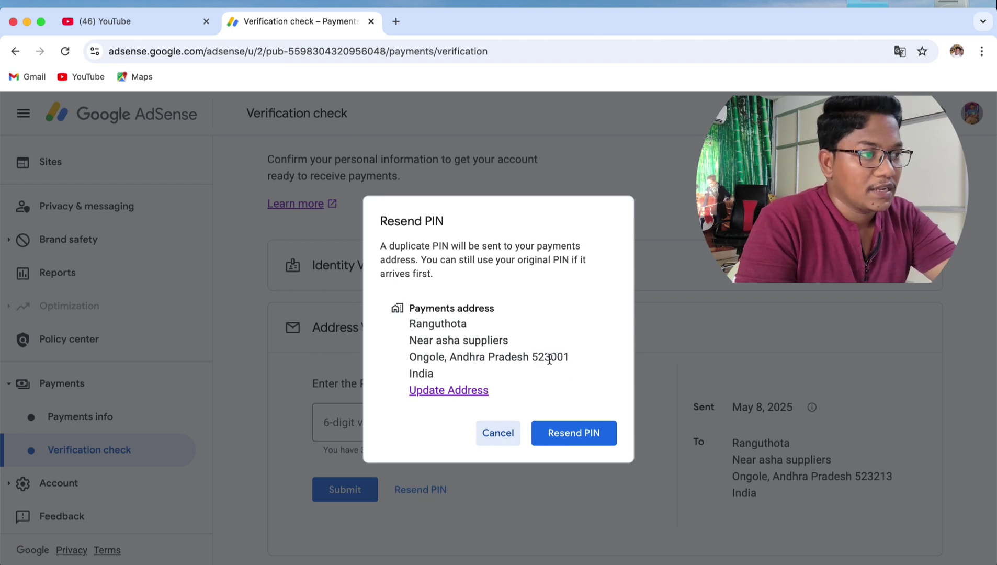
{"action": "left_click", "coordinate": [440, 391]}
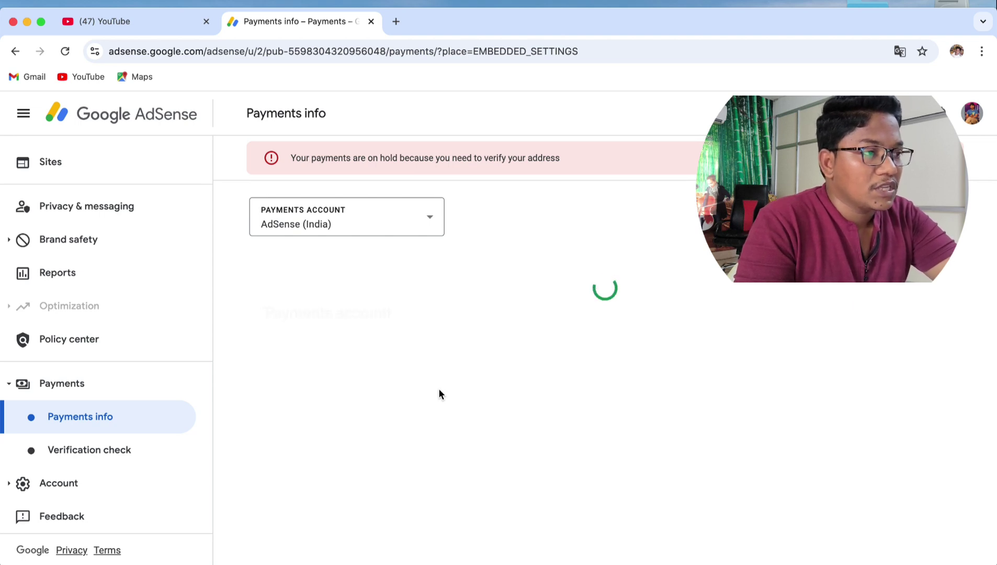
{"action": "scroll", "coordinate": [574, 370], "scroll_direction": "down", "scroll_amount": 12}
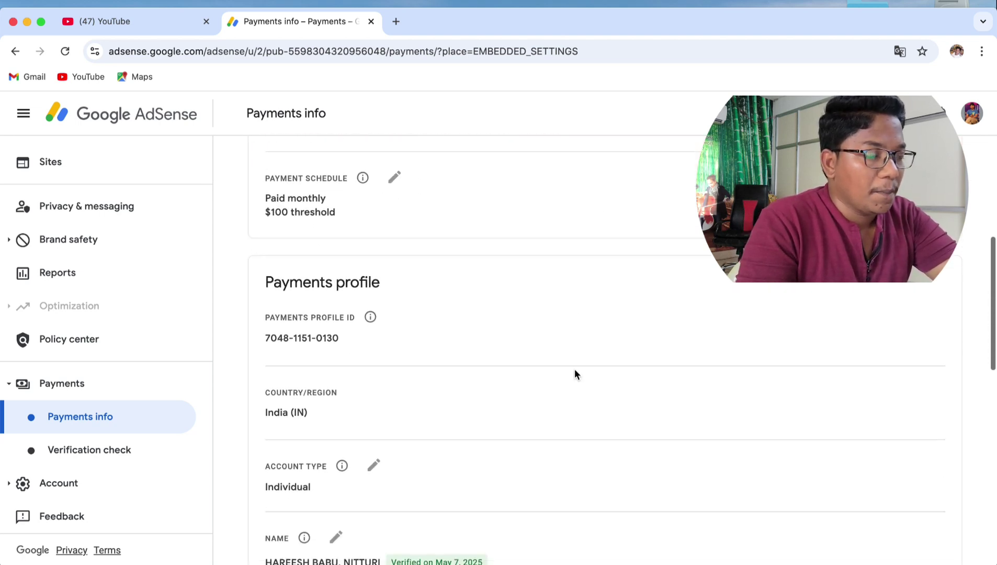
{"action": "scroll", "coordinate": [576, 374], "scroll_direction": "down", "scroll_amount": 2}
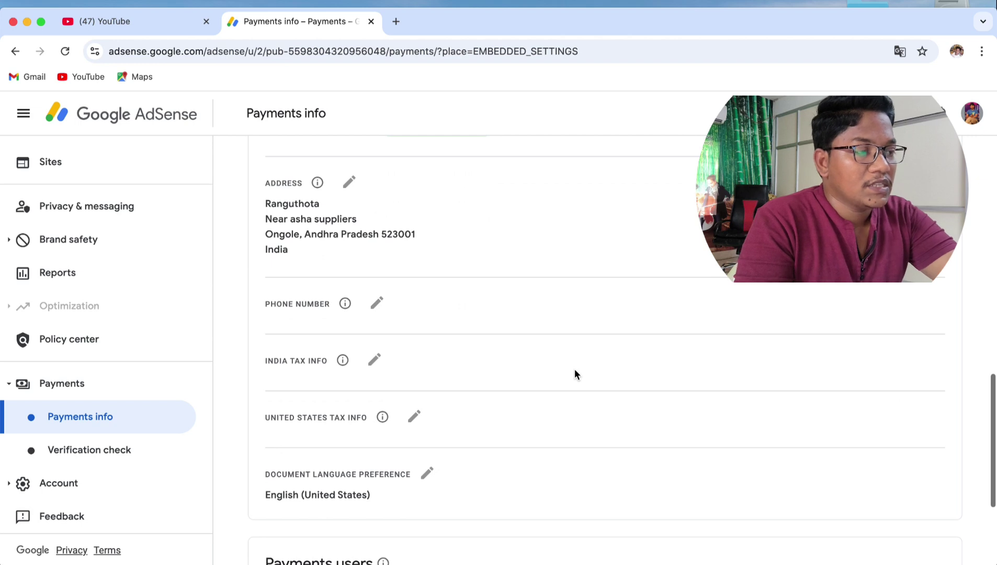
Examine the payments account, payments profile and payments users settings, including the profile's name and address
{"action": "scroll", "coordinate": [575, 373], "scroll_direction": "down", "scroll_amount": 7}
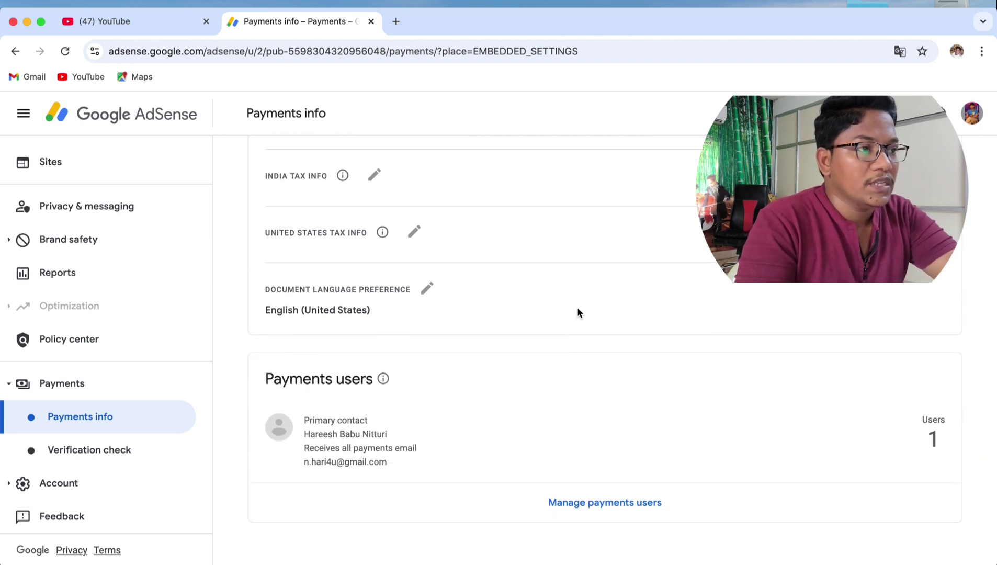
{"action": "scroll", "coordinate": [577, 311], "scroll_direction": "up", "scroll_amount": 2}
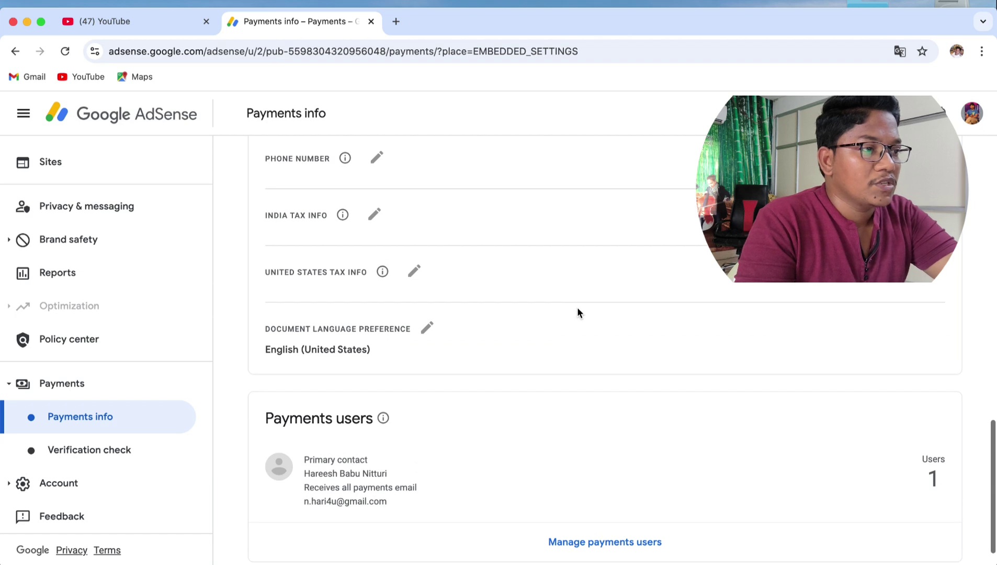
{"action": "scroll", "coordinate": [577, 313], "scroll_direction": "up", "scroll_amount": 3}
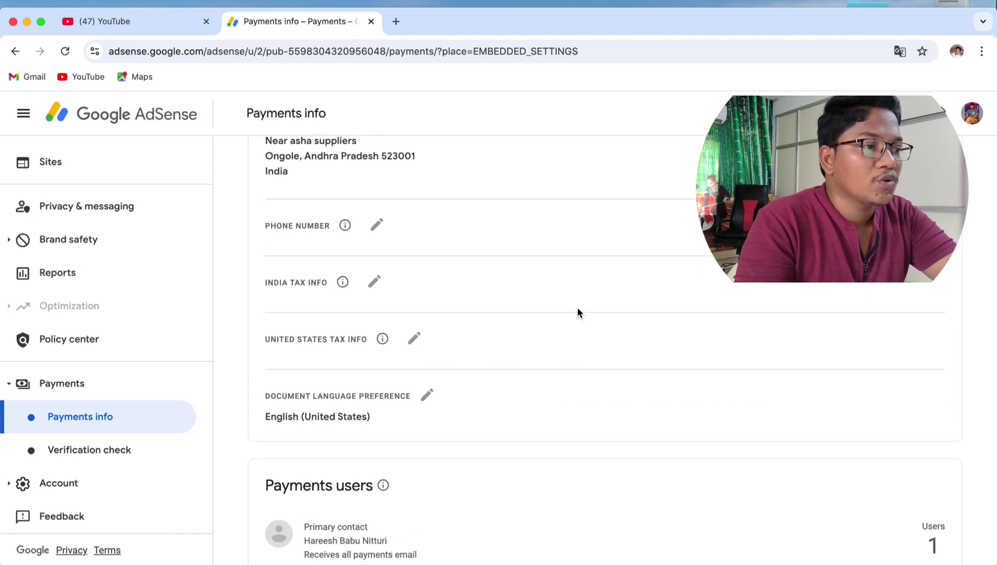
{"action": "scroll", "coordinate": [577, 313], "scroll_direction": "up", "scroll_amount": 2}
{"action": "scroll", "coordinate": [577, 312], "scroll_direction": "up", "scroll_amount": 2}
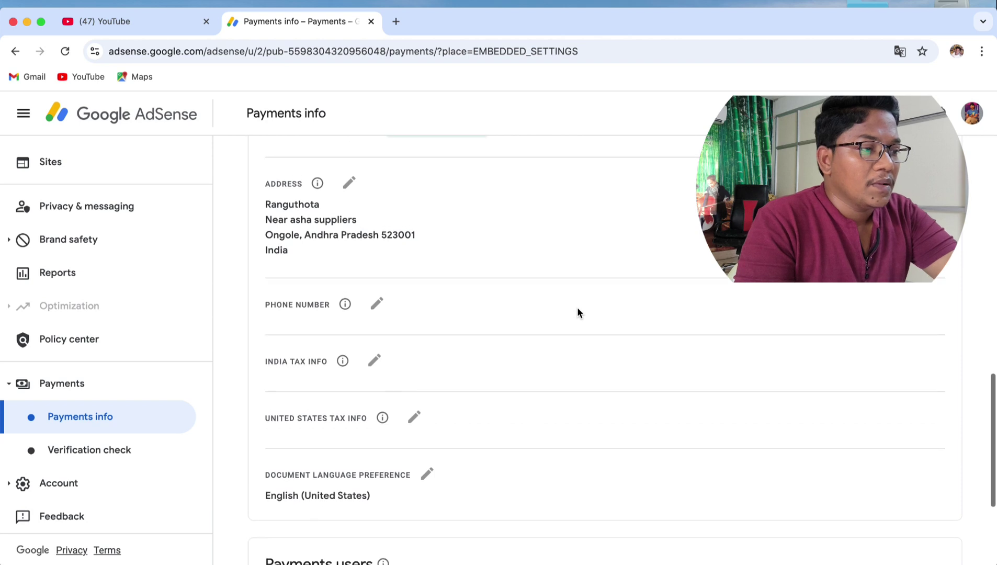
{"action": "scroll", "coordinate": [577, 313], "scroll_direction": "up", "scroll_amount": 2}
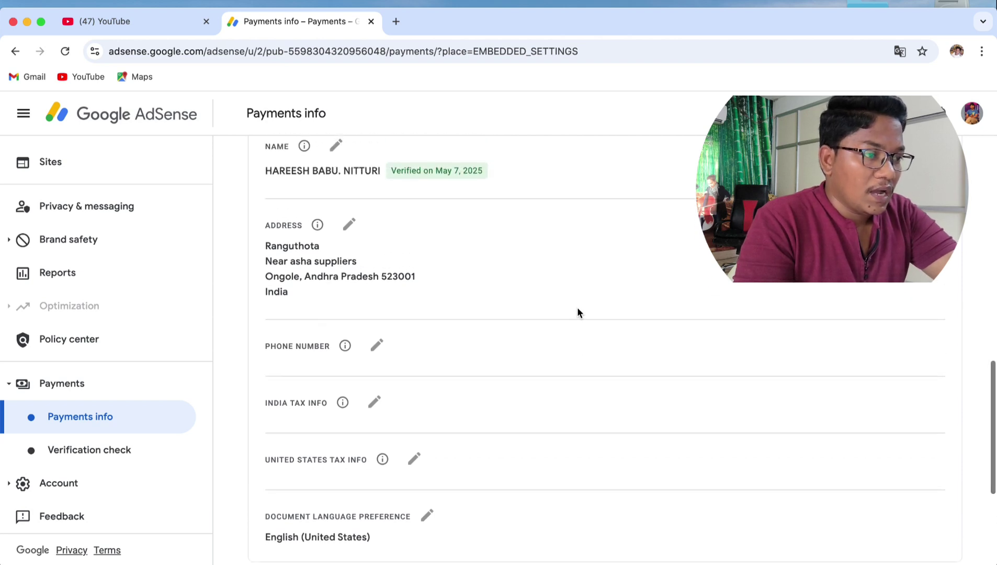
{"action": "scroll", "coordinate": [577, 312], "scroll_direction": "up", "scroll_amount": 1}
{"action": "scroll", "coordinate": [577, 313], "scroll_direction": "up", "scroll_amount": 6}
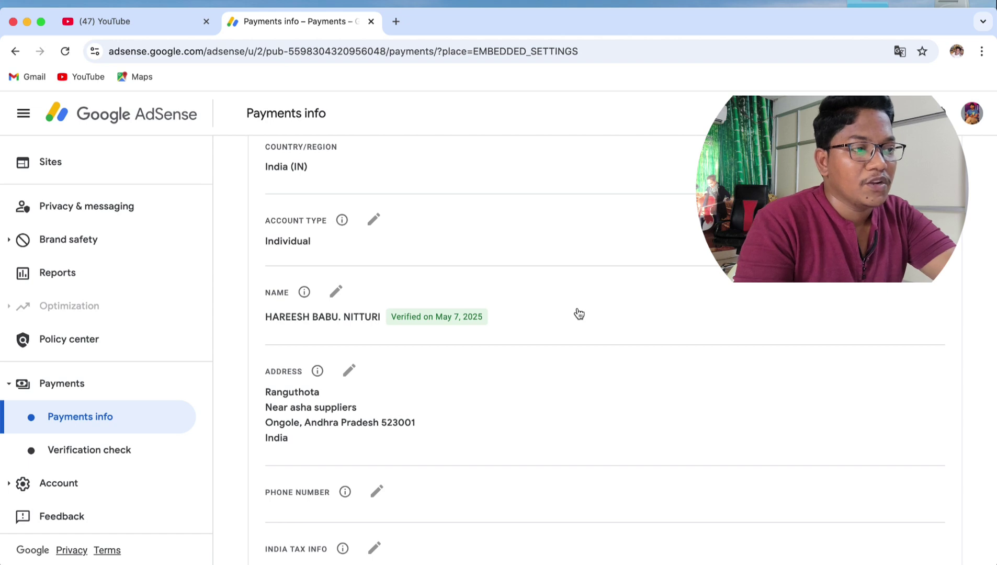
{"action": "scroll", "coordinate": [579, 313], "scroll_direction": "up", "scroll_amount": 2}
{"action": "scroll", "coordinate": [579, 313], "scroll_direction": "up", "scroll_amount": 15}
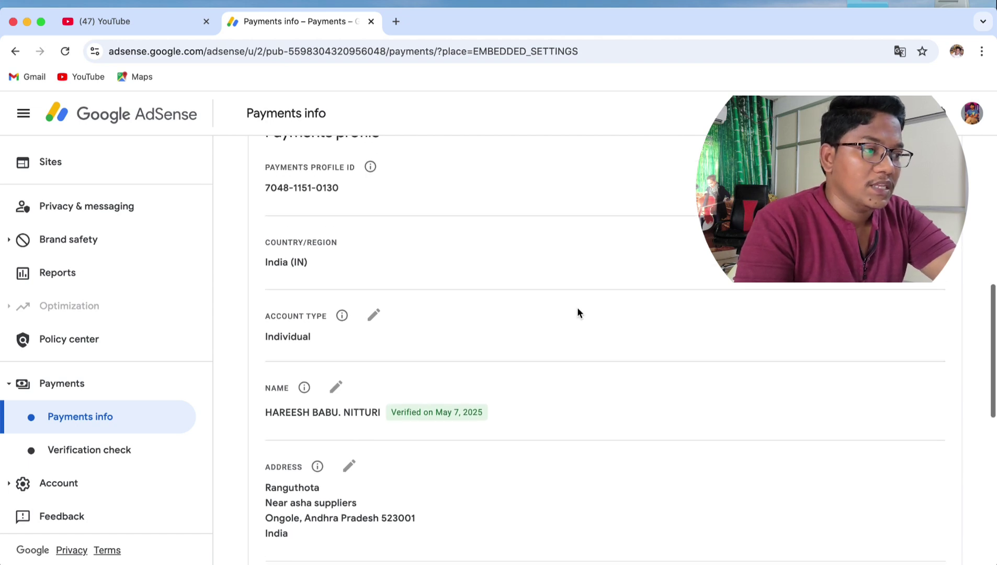
{"action": "scroll", "coordinate": [578, 312], "scroll_direction": "up", "scroll_amount": 6}
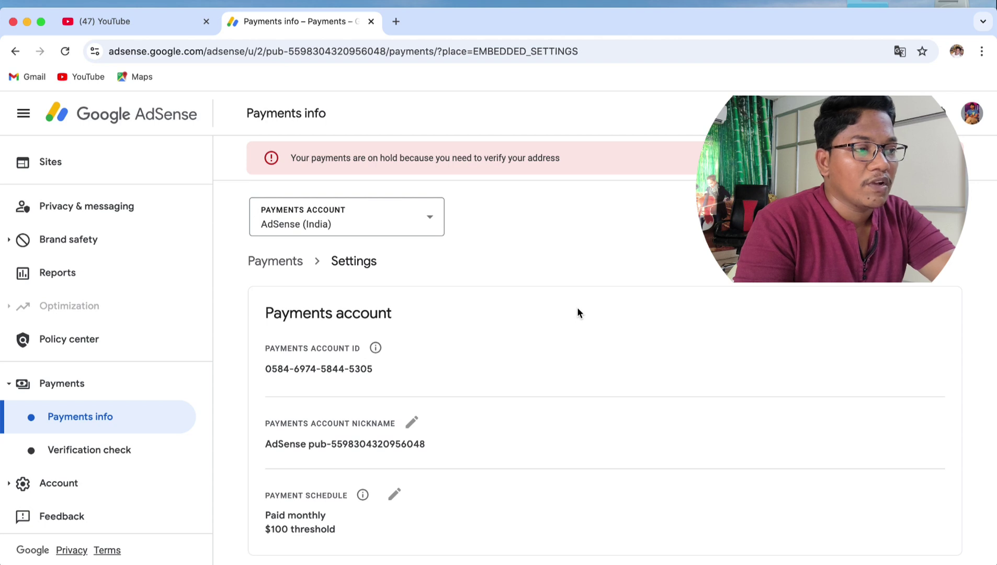
{"action": "scroll", "coordinate": [578, 313], "scroll_direction": "down", "scroll_amount": 20}
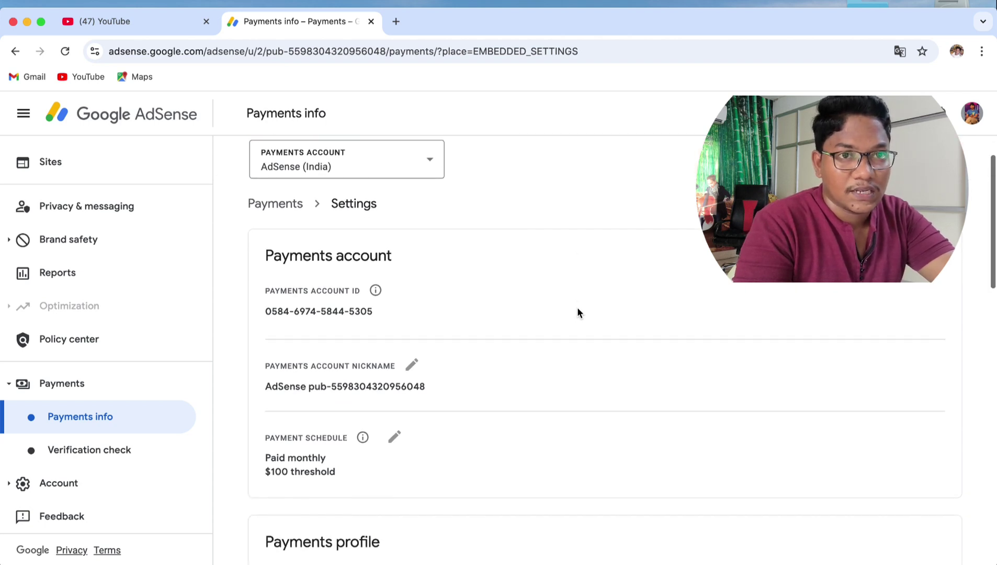
{"action": "scroll", "coordinate": [471, 335], "scroll_direction": "down", "scroll_amount": 1}
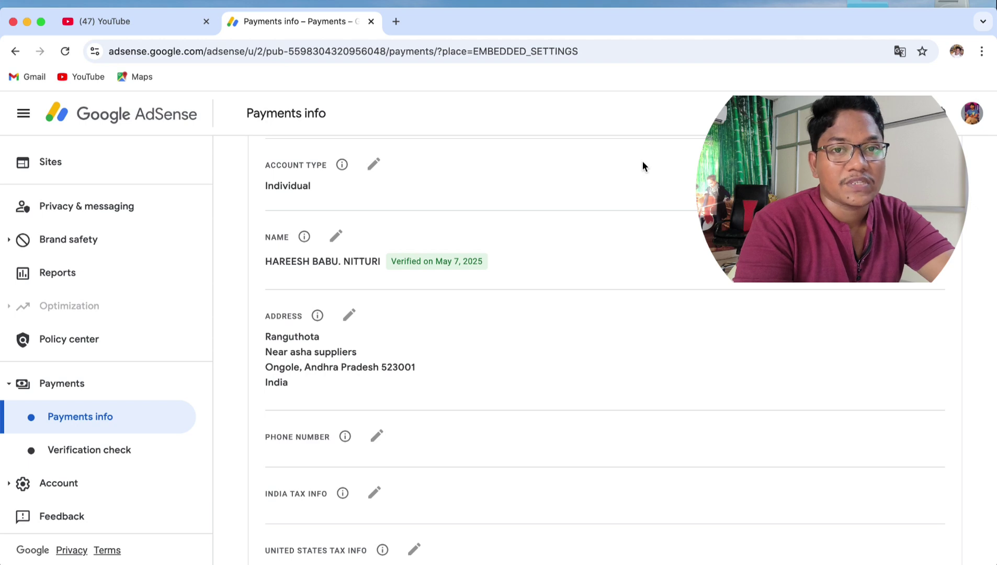
{"action": "scroll", "coordinate": [643, 166], "scroll_direction": "up", "scroll_amount": 2}
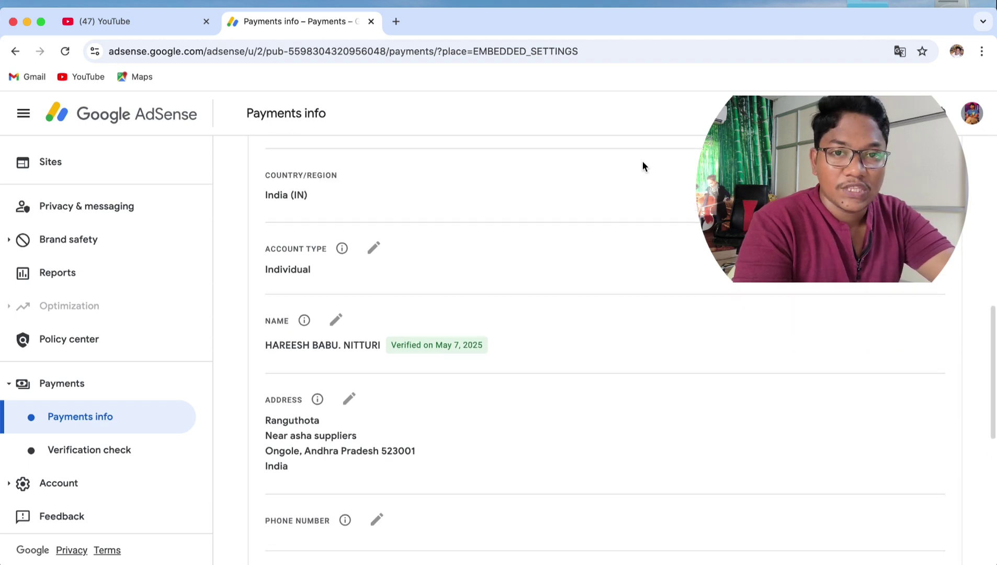
{"action": "scroll", "coordinate": [643, 166], "scroll_direction": "up", "scroll_amount": 1}
{"action": "scroll", "coordinate": [643, 166], "scroll_direction": "down", "scroll_amount": 1}
{"action": "scroll", "coordinate": [643, 166], "scroll_direction": "down", "scroll_amount": 1}
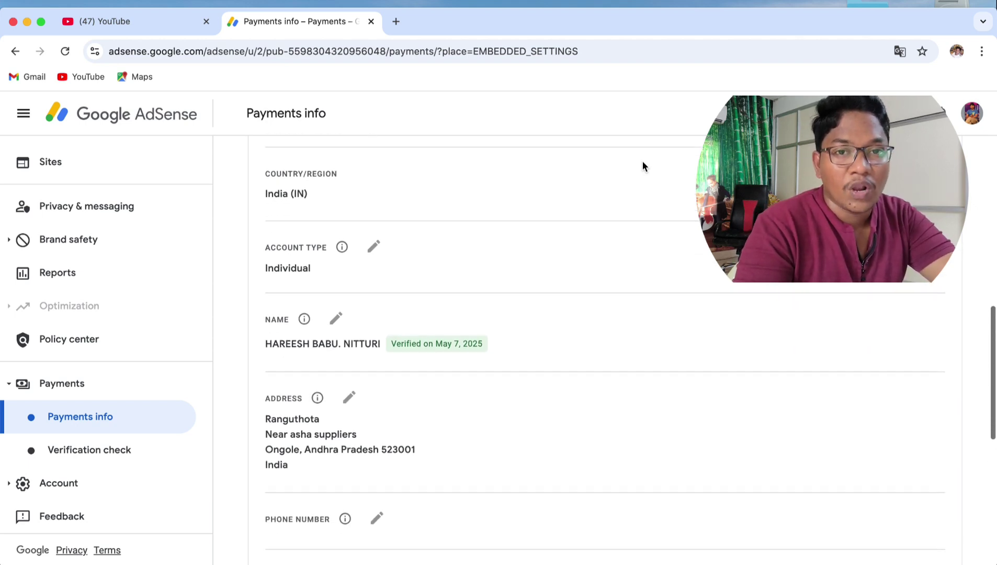